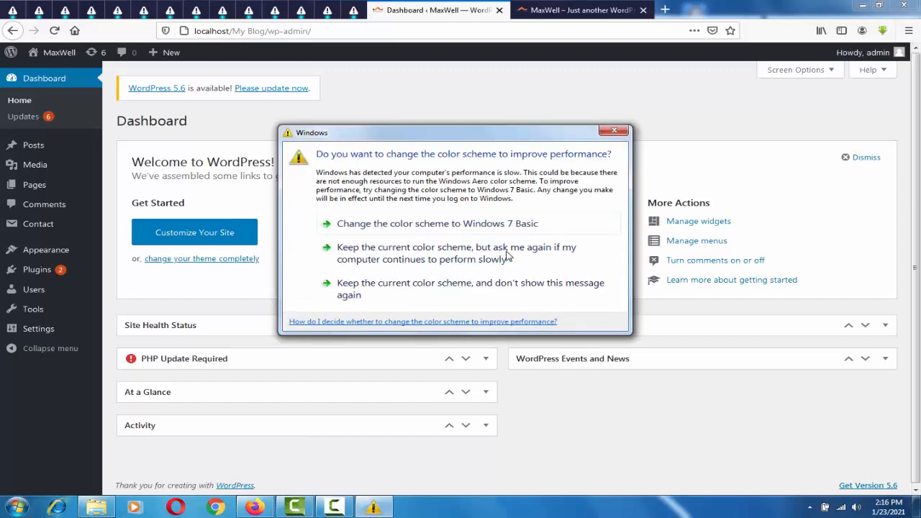
- Keep the current Windows color scheme without showing the message again, and open the post categories page
{"action": "left_click", "coordinate": [479, 294]}
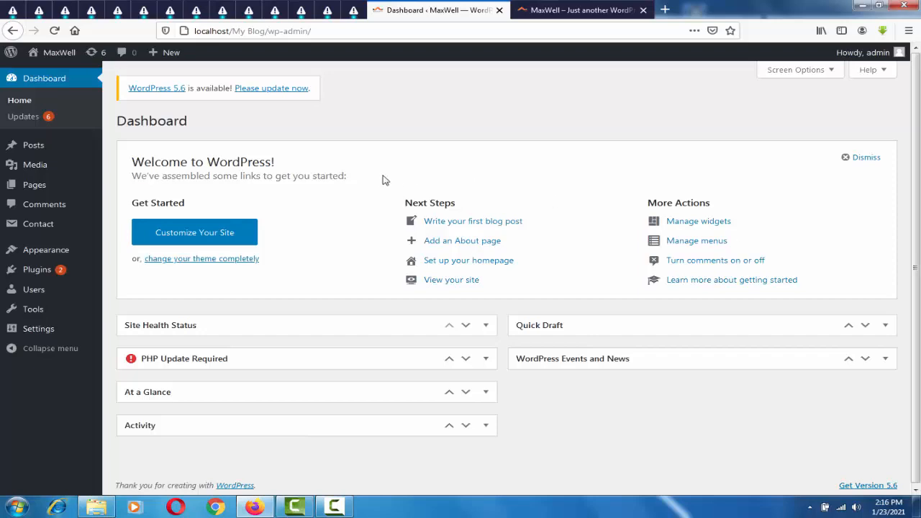
{"action": "mouse_move", "coordinate": [38, 193]}
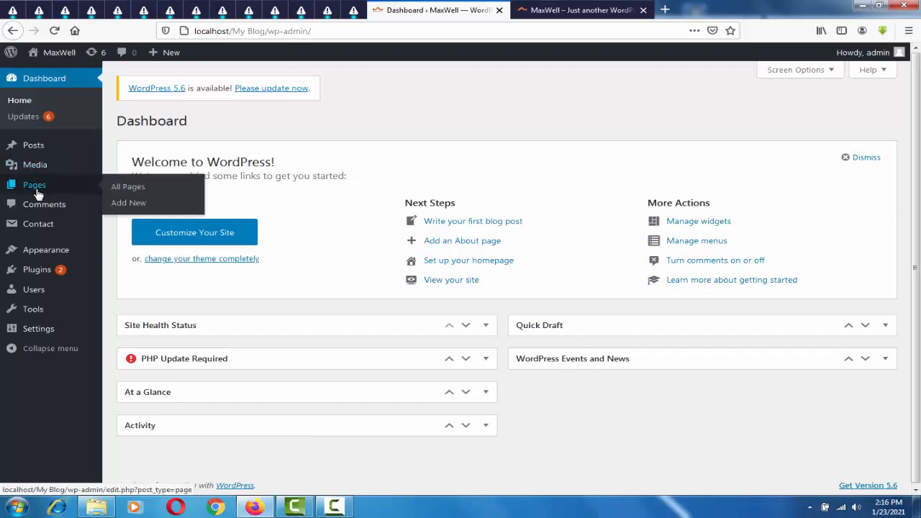
{"action": "mouse_move", "coordinate": [38, 148]}
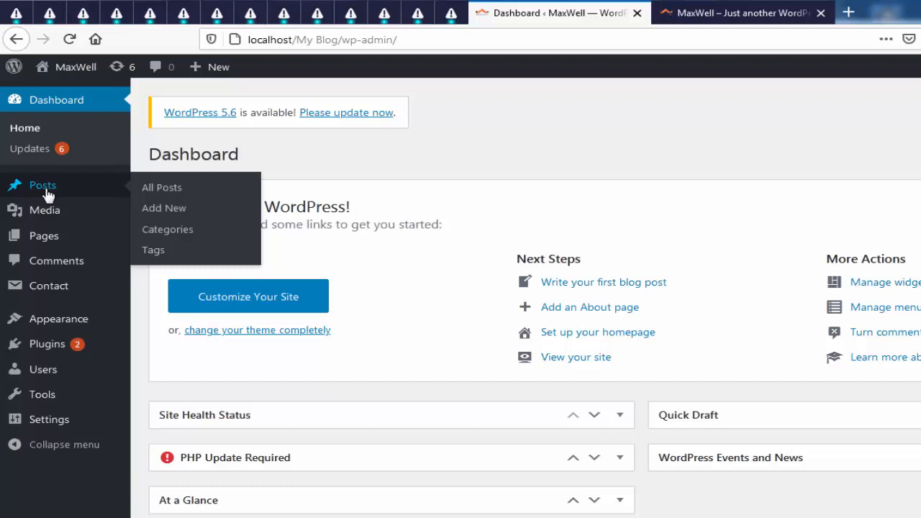
{"action": "left_click", "coordinate": [165, 238]}
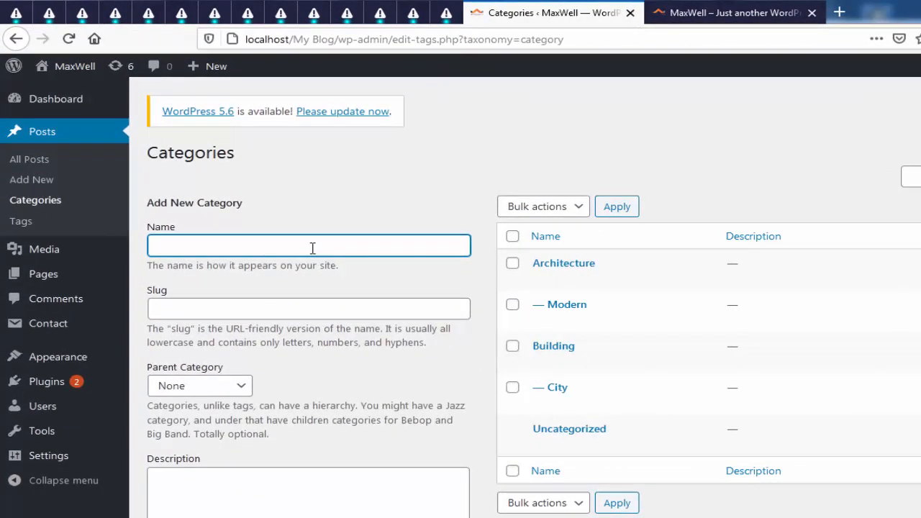
{"action": "type", "text": "Education"}
{"action": "left_click", "coordinate": [300, 309]}
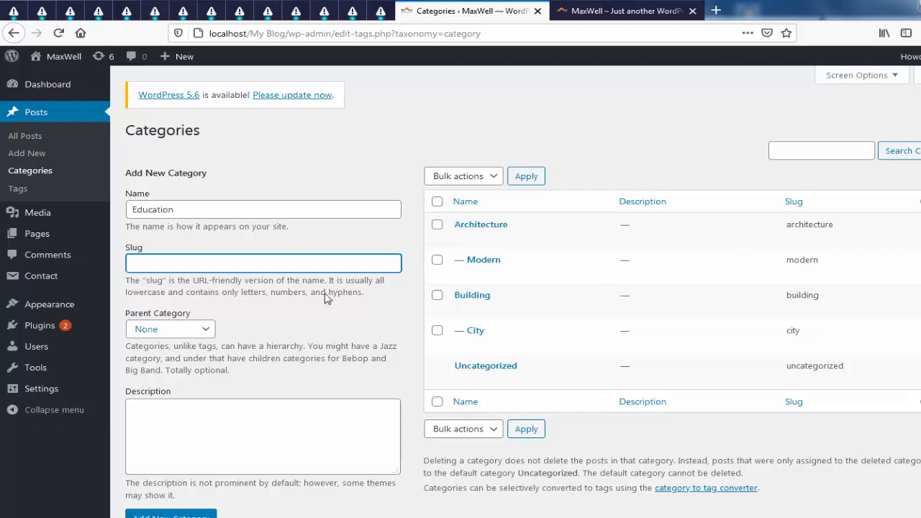
{"action": "left_click", "coordinate": [296, 270]}
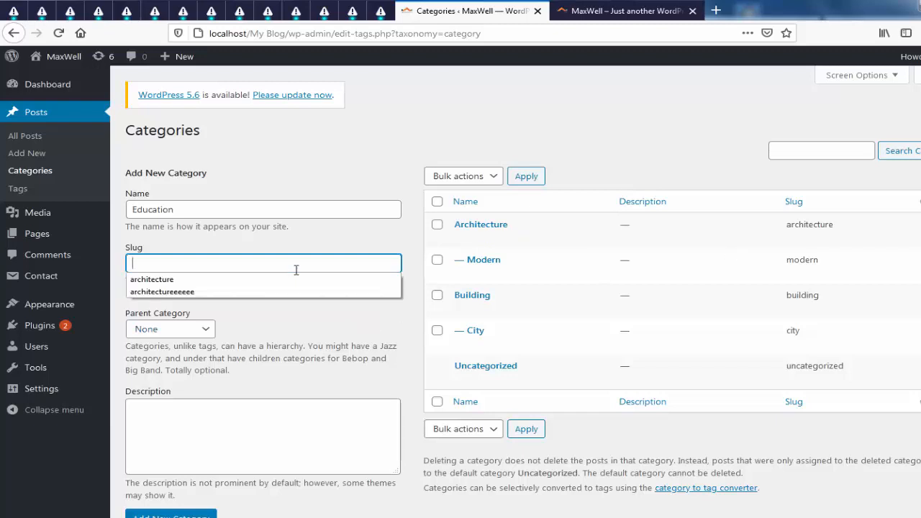
{"action": "left_click", "coordinate": [358, 248]}
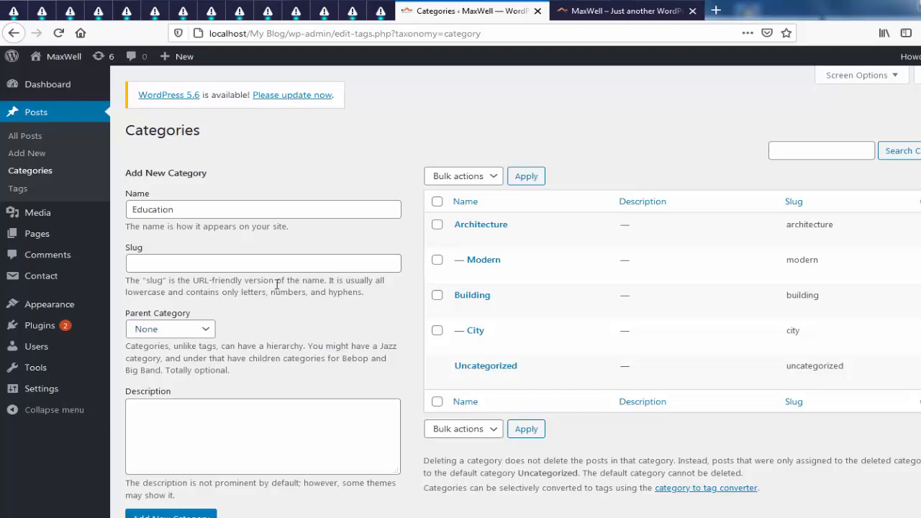
{"action": "left_click_drag", "start_coordinate": [274, 282], "coordinate": [193, 282]}
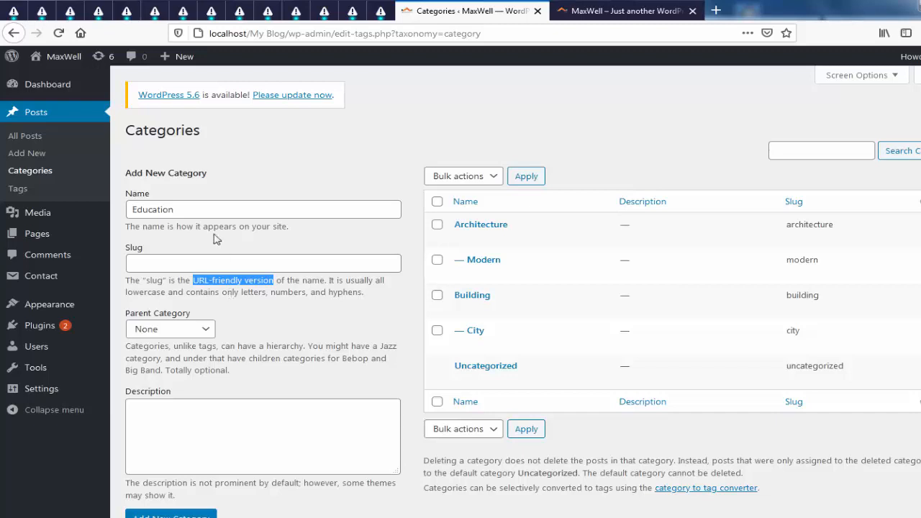
{"action": "left_click", "coordinate": [191, 260]}
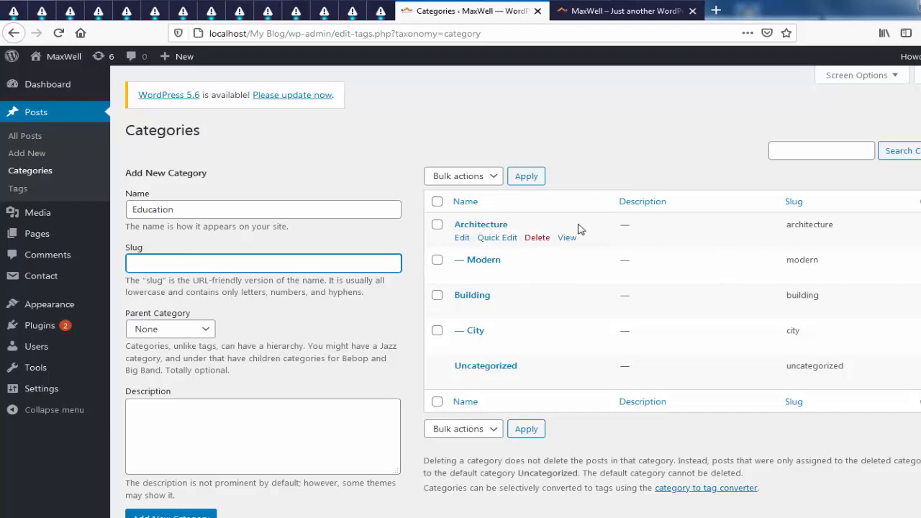
- Change the Architecture category's slug to "architectureeeeeeeee" and save the update
{"action": "left_click", "coordinate": [461, 237]}
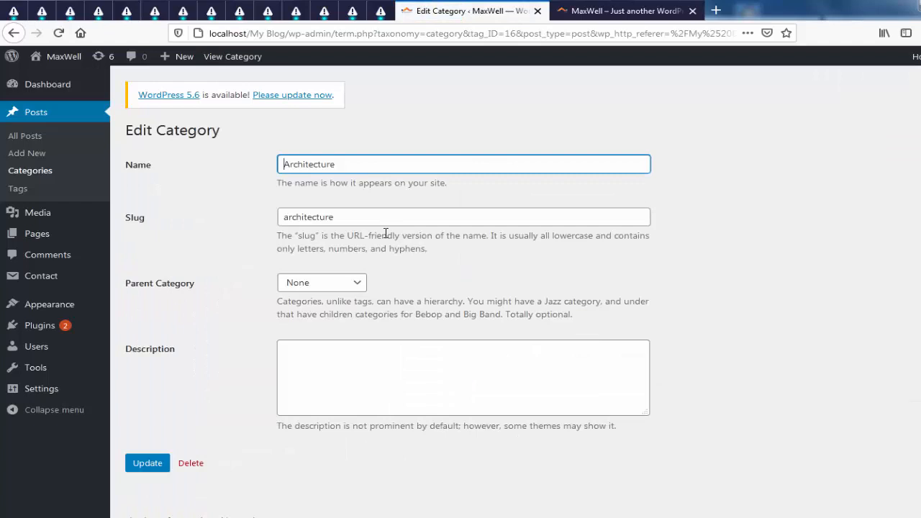
{"action": "left_click", "coordinate": [347, 217]}
{"action": "type", "text": "eee"}
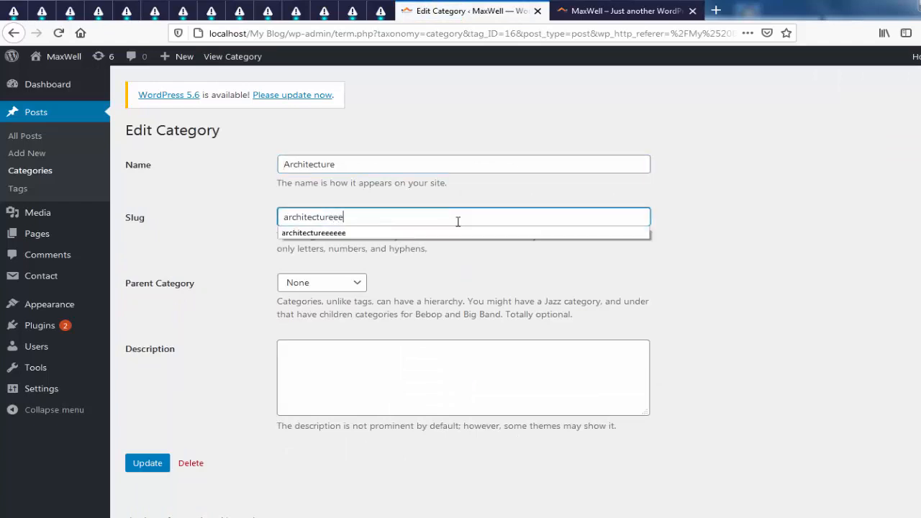
{"action": "type", "text": "eeeee"}
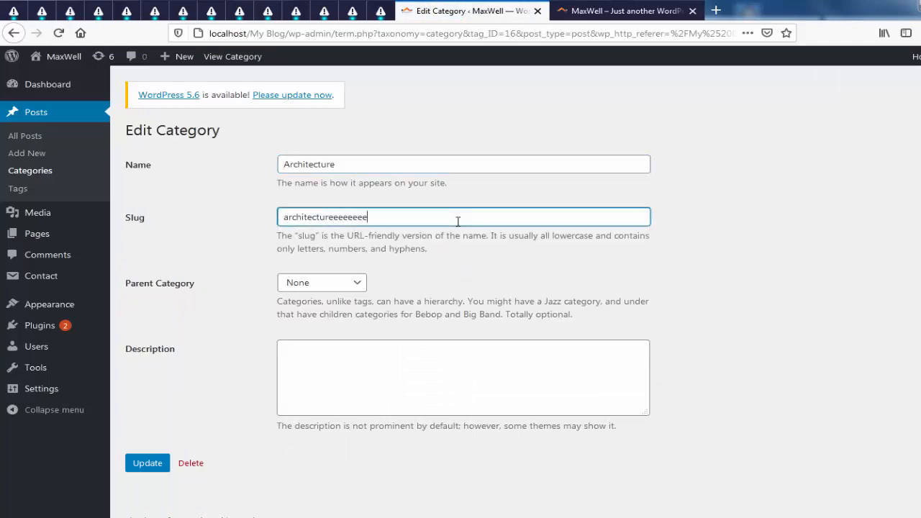
{"action": "left_click", "coordinate": [148, 463]}
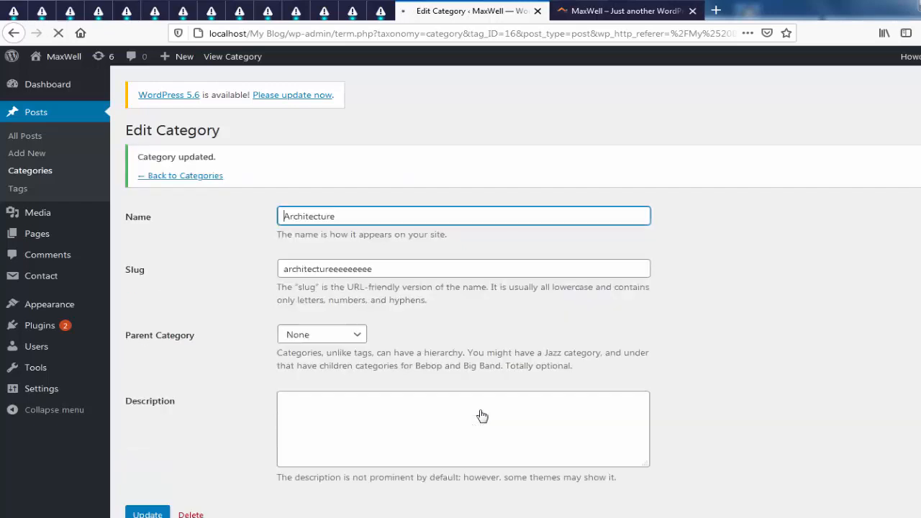
- Reload the site's front page and open the Architecture category archive to examine its web address
{"action": "left_click", "coordinate": [633, 10]}
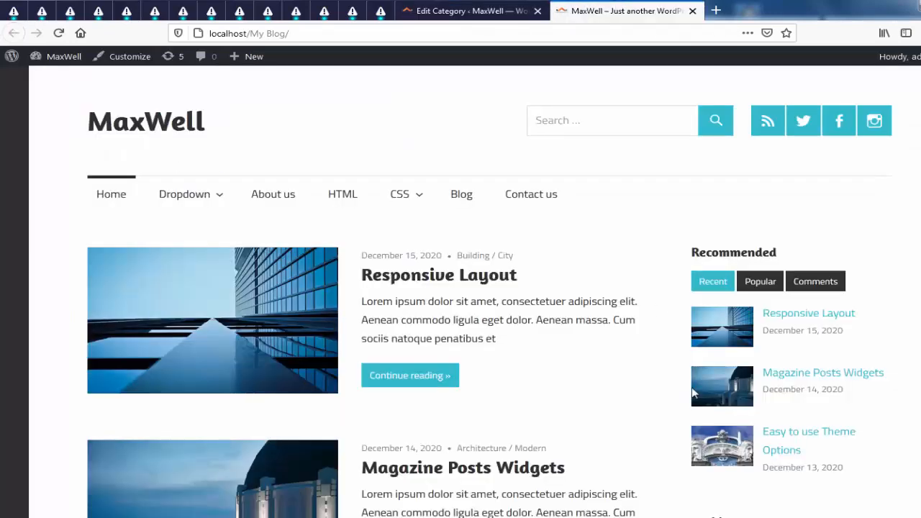
{"action": "key", "text": "F5"}
{"action": "left_click", "coordinate": [480, 448]}
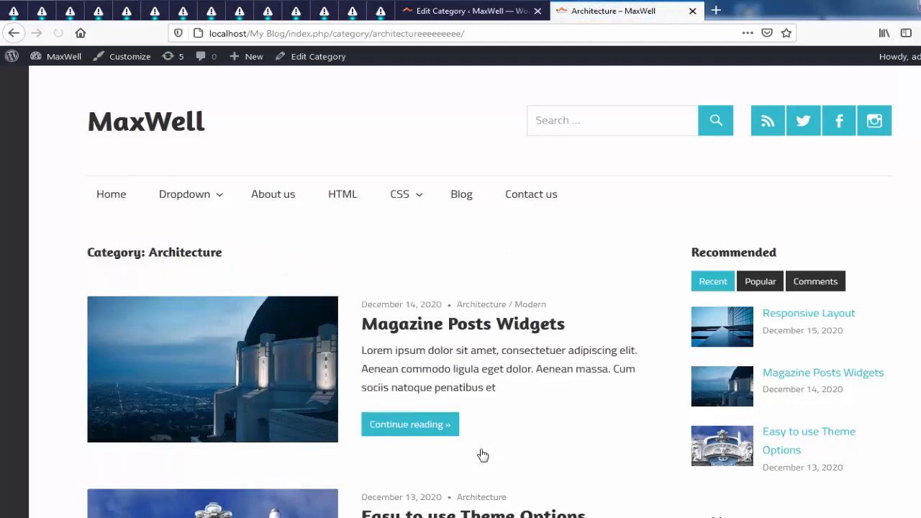
{"action": "mouse_move", "coordinate": [422, 181]}
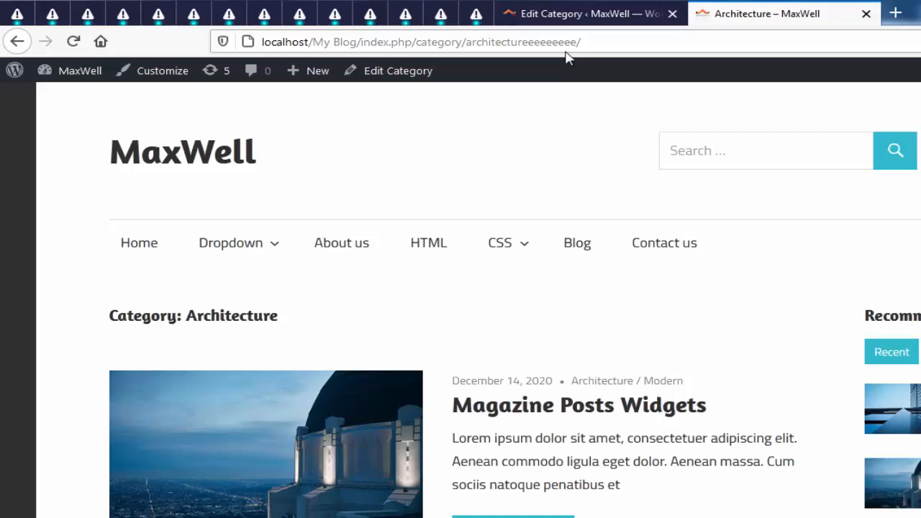
- Return to the categories page and enter a new category with the name "Education" and the slug "edu"
{"action": "left_click", "coordinate": [571, 10]}
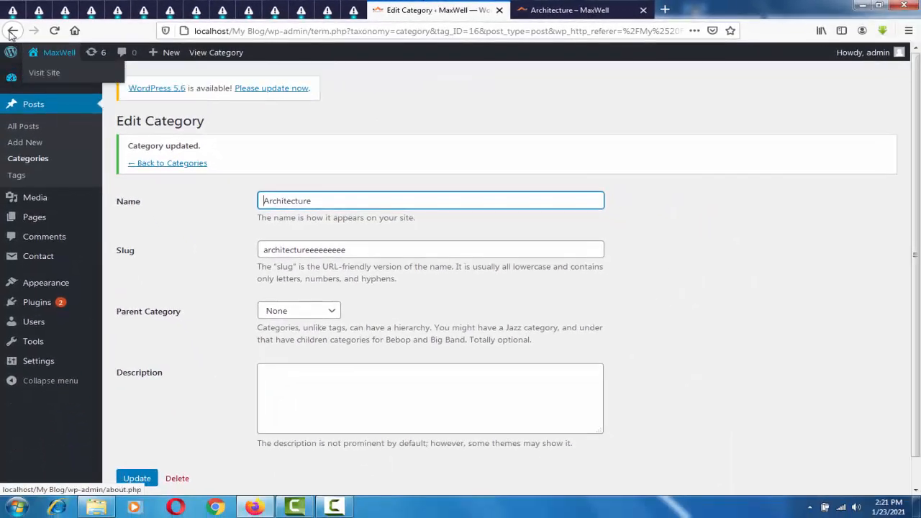
{"action": "left_click", "coordinate": [10, 33]}
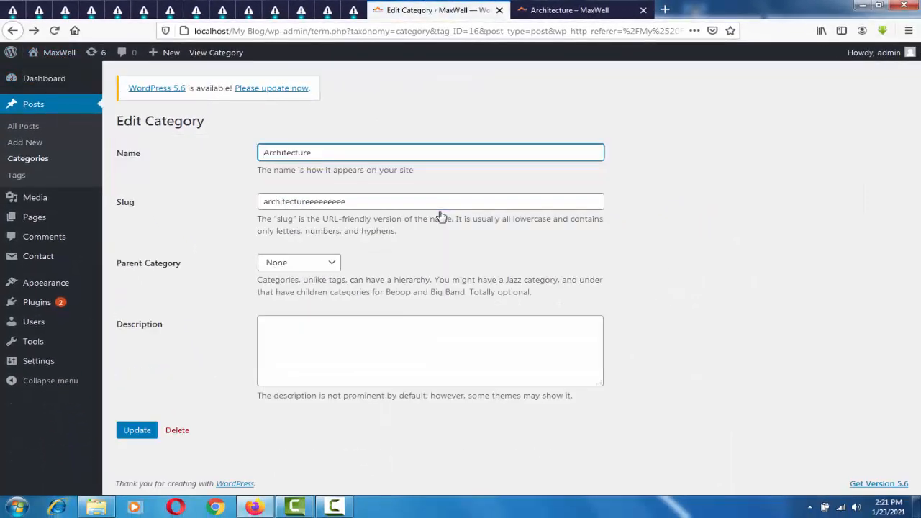
{"action": "left_click", "coordinate": [39, 159]}
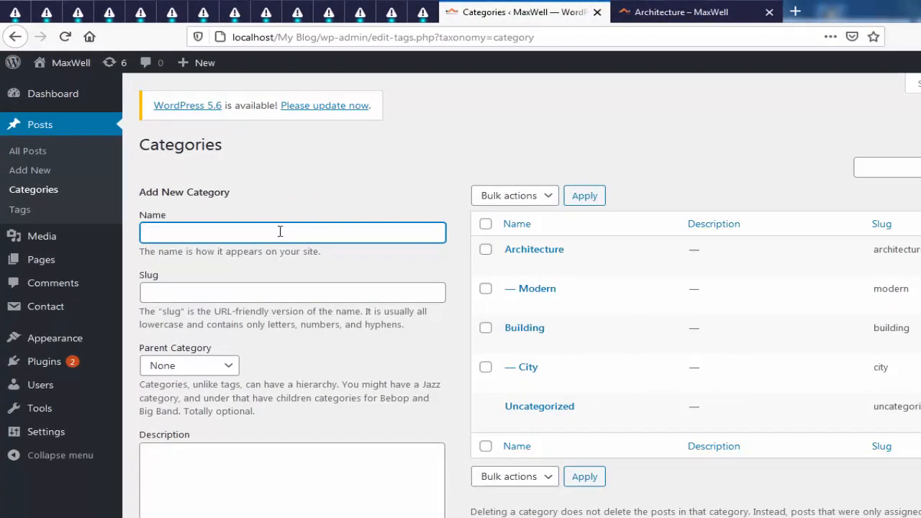
{"action": "type", "text": "Education"}
{"action": "left_click", "coordinate": [263, 295]}
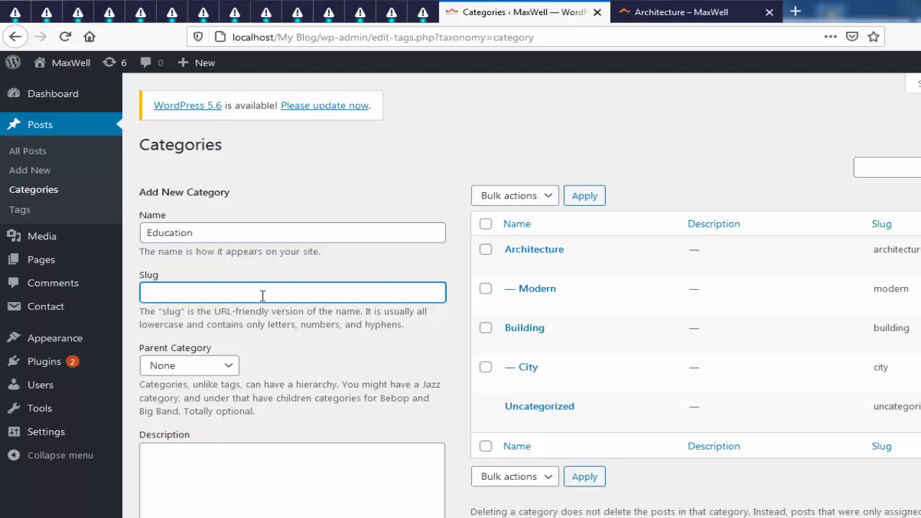
{"action": "type", "text": "edu"}
- Keep the parent category as None, enter the description "hfhfhhfhfh", and add the Education category
{"action": "left_click", "coordinate": [234, 372]}
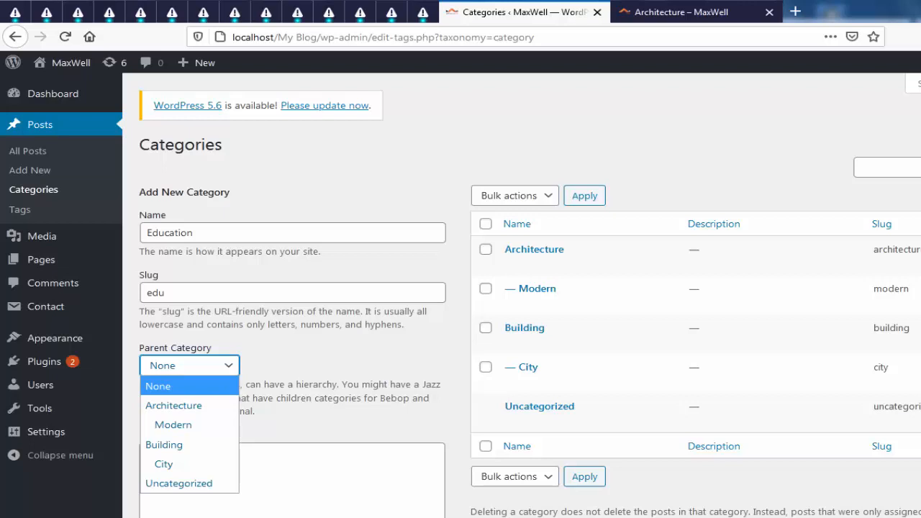
{"action": "left_click", "coordinate": [568, 315]}
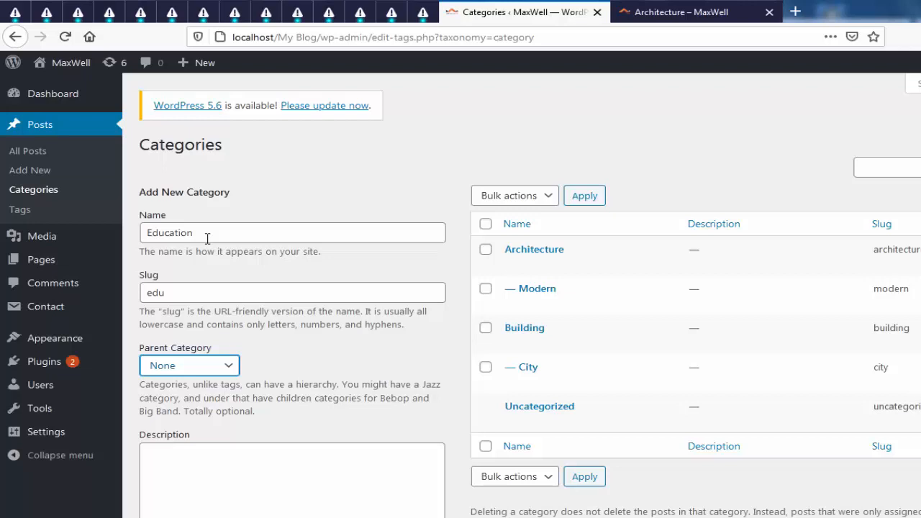
{"action": "left_click", "coordinate": [230, 368]}
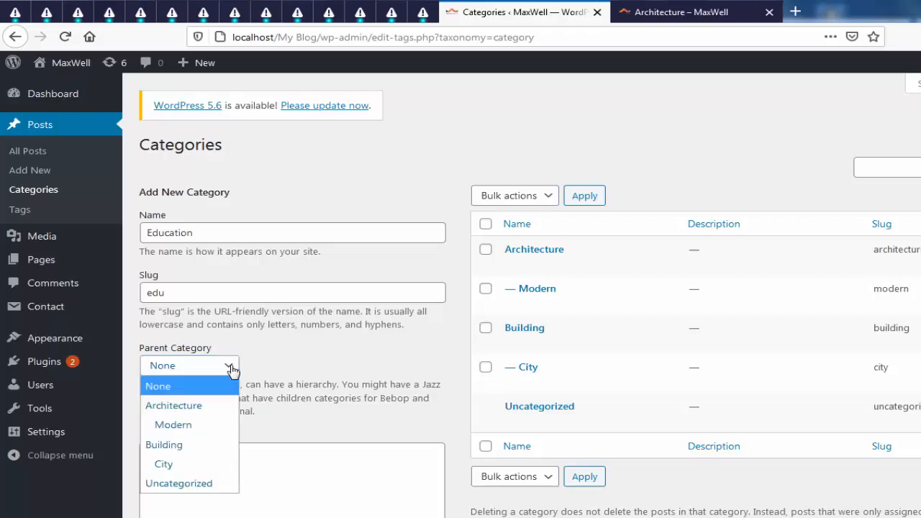
{"action": "left_click", "coordinate": [280, 360]}
{"action": "left_click", "coordinate": [281, 482]}
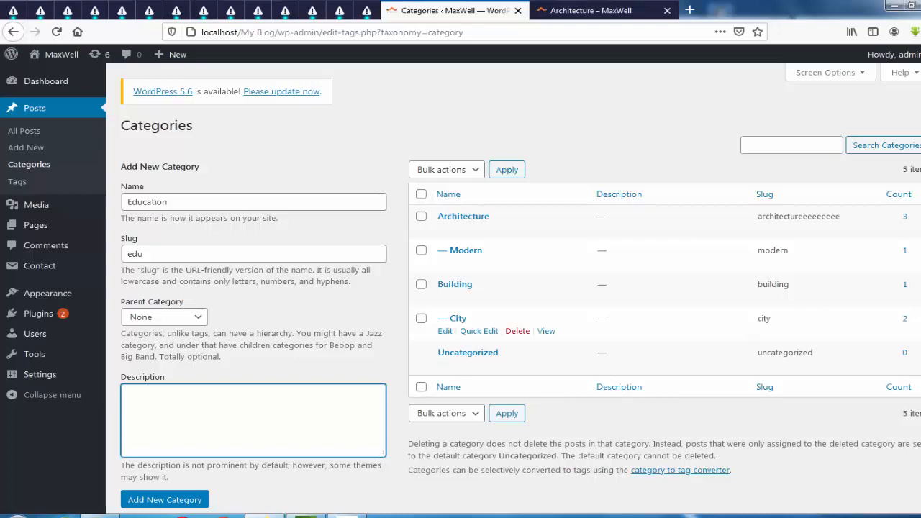
{"action": "scroll", "coordinate": [273, 436], "scroll_direction": "down", "scroll_amount": 1}
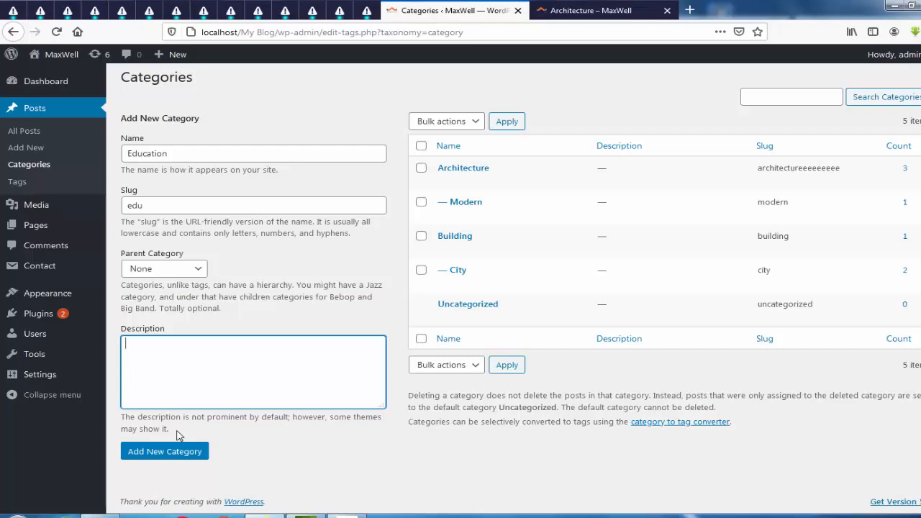
{"action": "type", "text": "hfhfhhfhfh"}
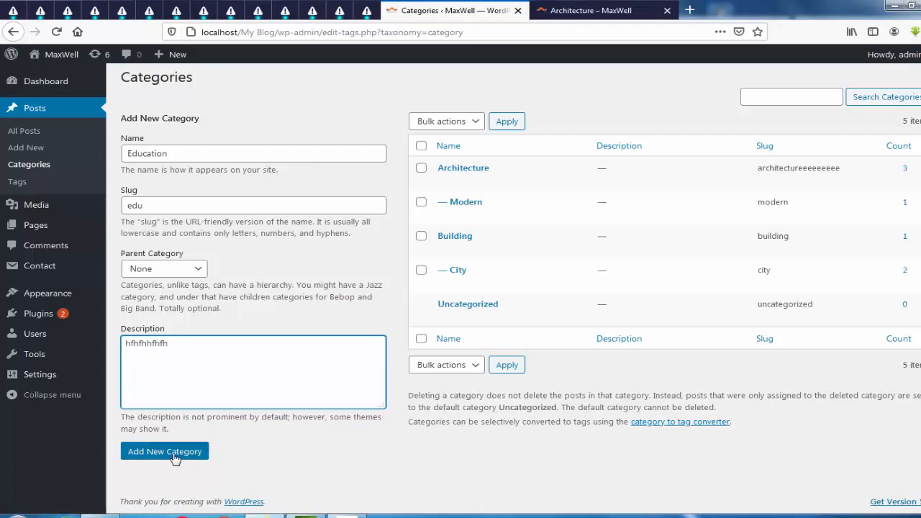
{"action": "left_click", "coordinate": [176, 455]}
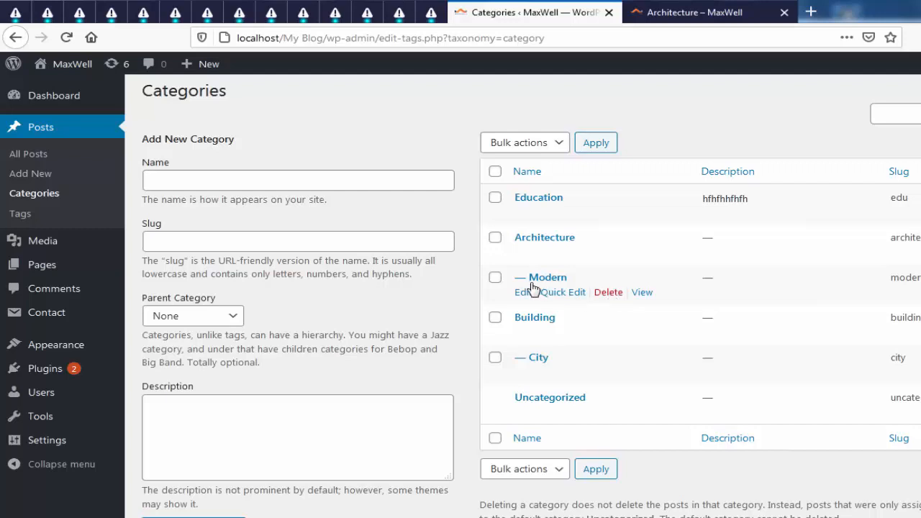
- Permanently delete the Modern subcategory under Architecture
{"action": "left_click", "coordinate": [609, 293]}
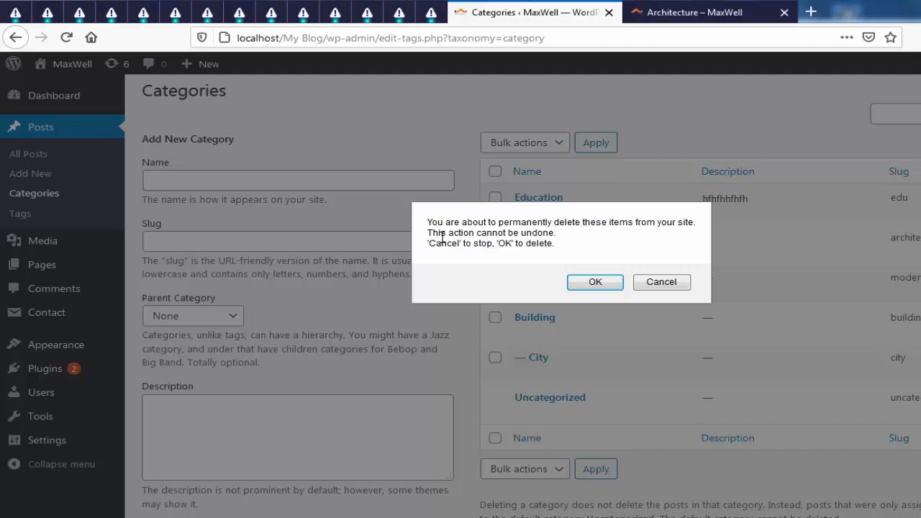
{"action": "left_click", "coordinate": [595, 282]}
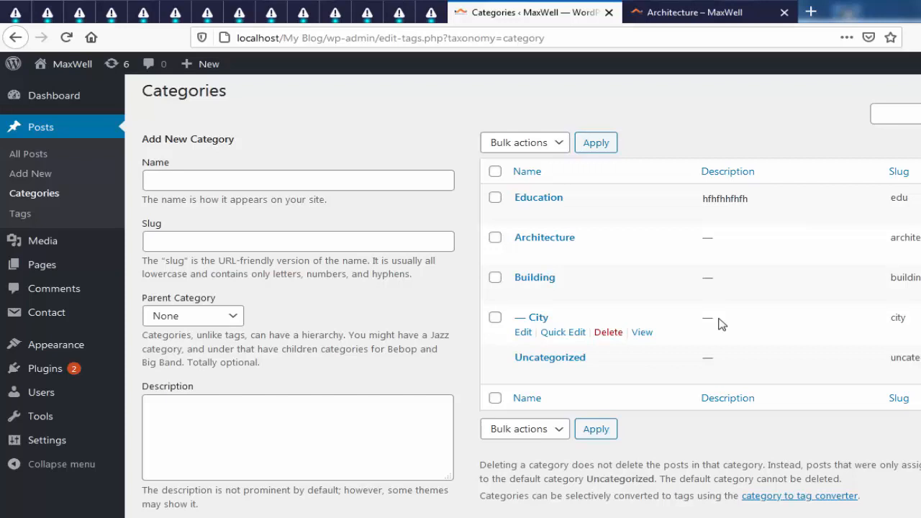
{"action": "left_click", "coordinate": [496, 173]}
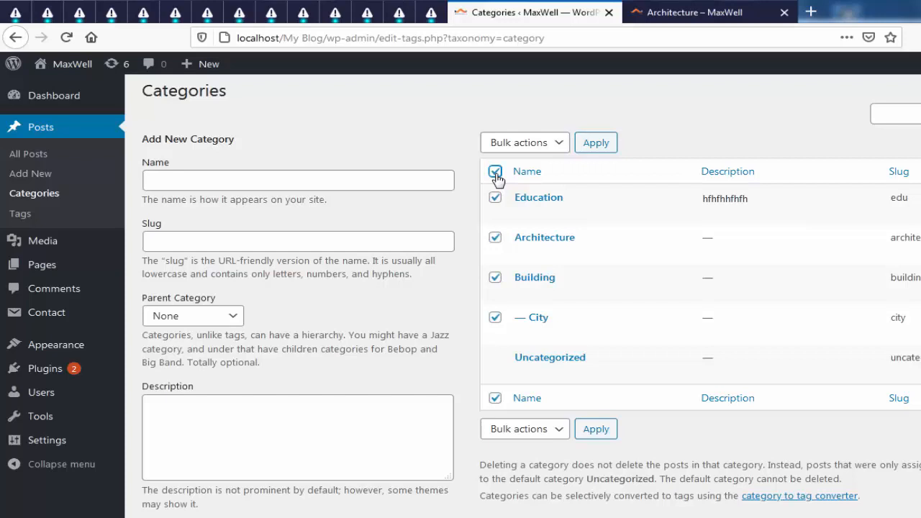
{"action": "left_click", "coordinate": [556, 148]}
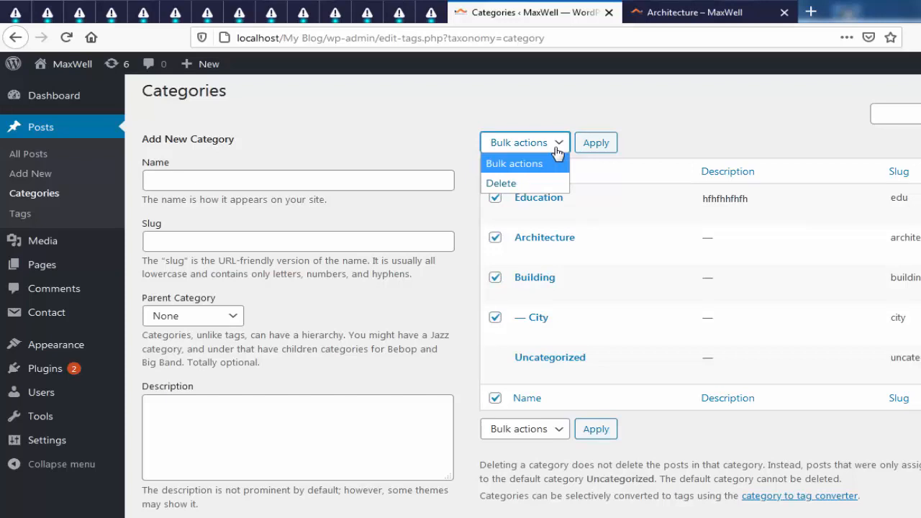
{"action": "left_click", "coordinate": [537, 184]}
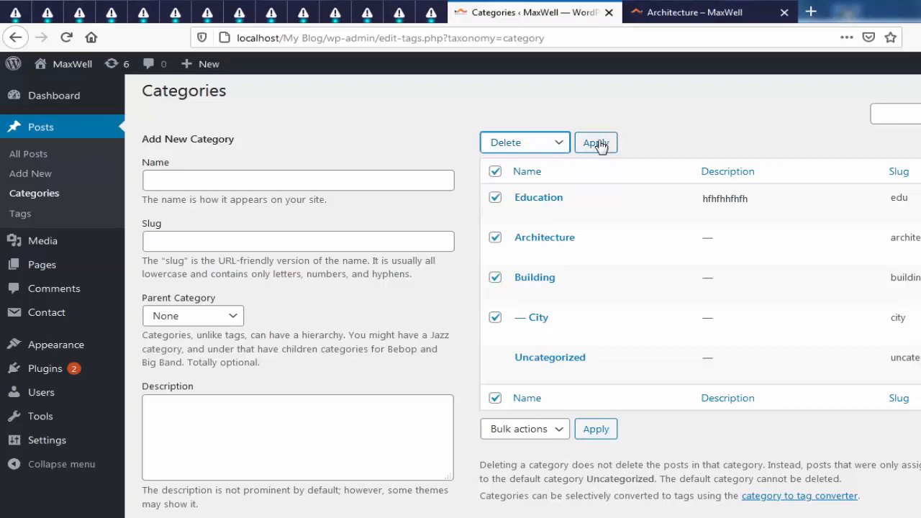
{"action": "left_click", "coordinate": [555, 143]}
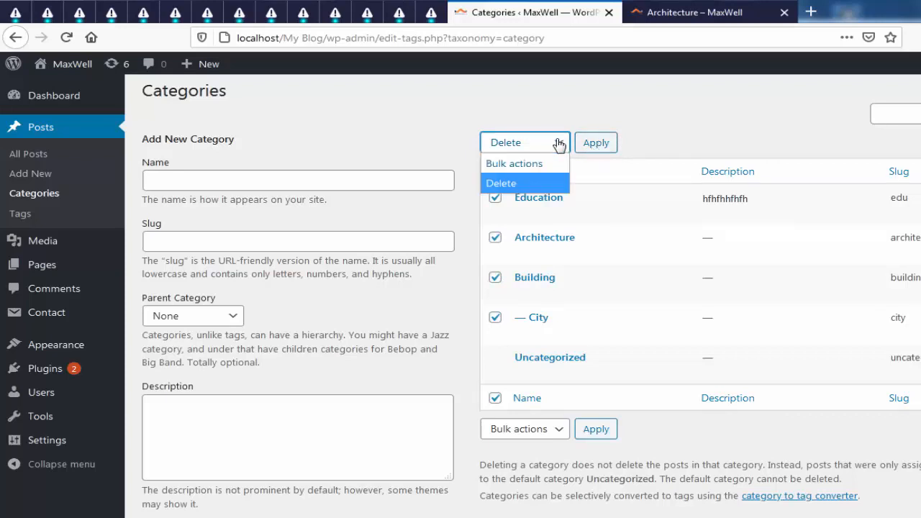
{"action": "left_click", "coordinate": [540, 165]}
{"action": "left_click", "coordinate": [496, 172]}
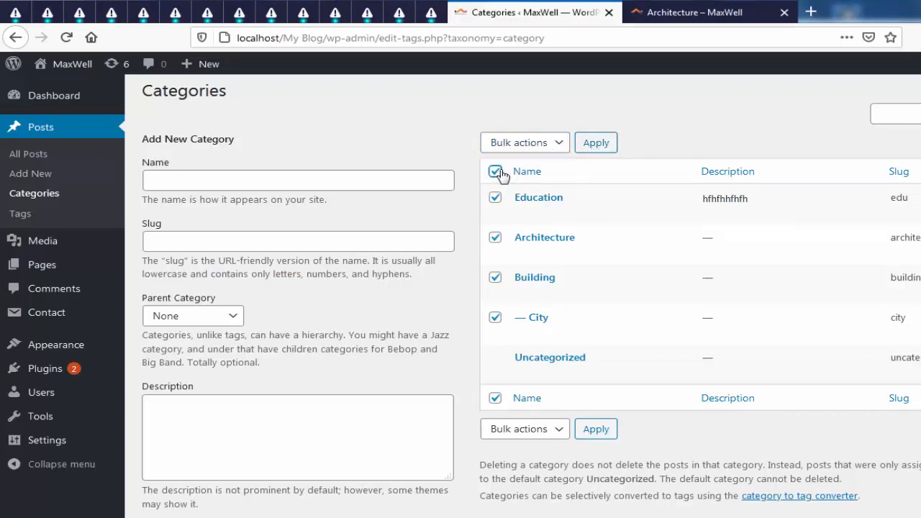
{"action": "left_click", "coordinate": [495, 238]}
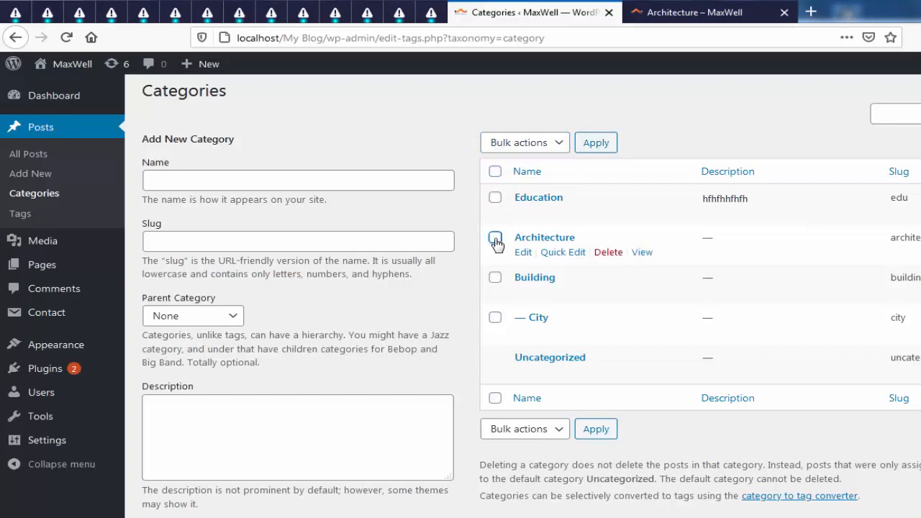
- Select the Architecture and City categories together and choose Delete as the bulk action
{"action": "left_click", "coordinate": [495, 318]}
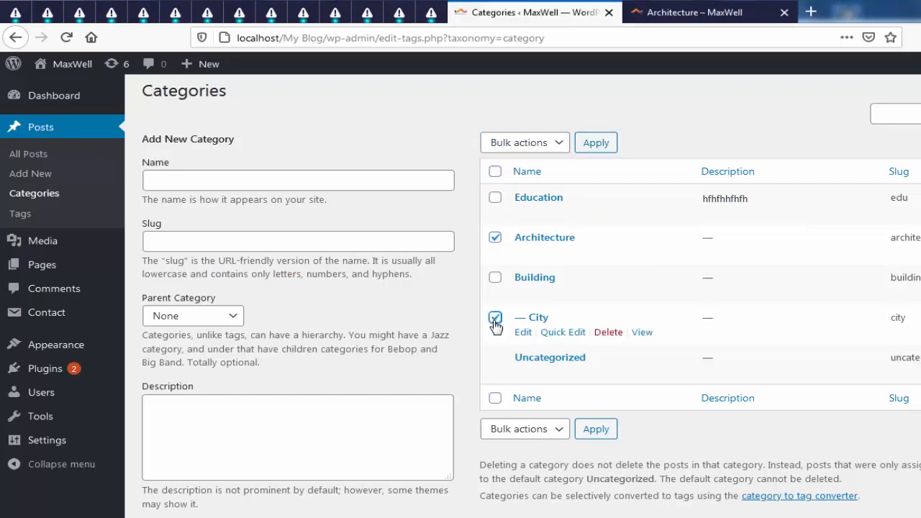
{"action": "left_click", "coordinate": [555, 148]}
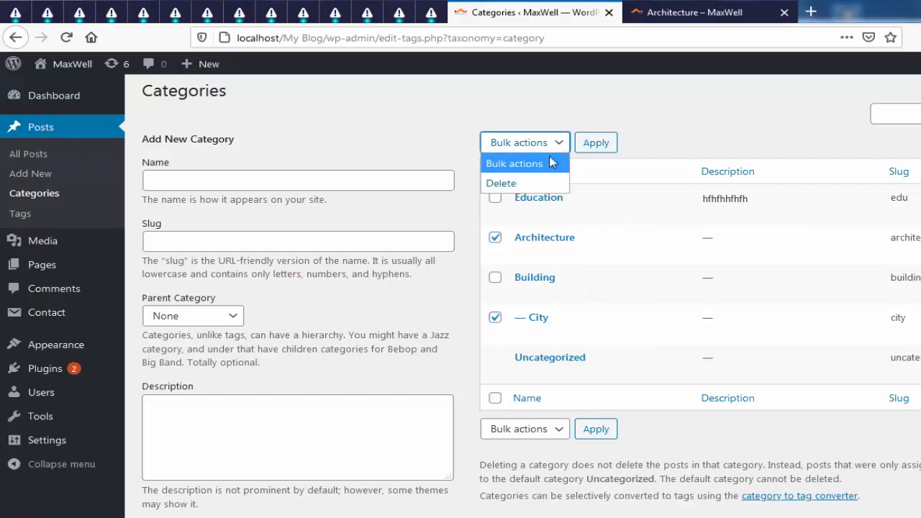
{"action": "left_click", "coordinate": [538, 185]}
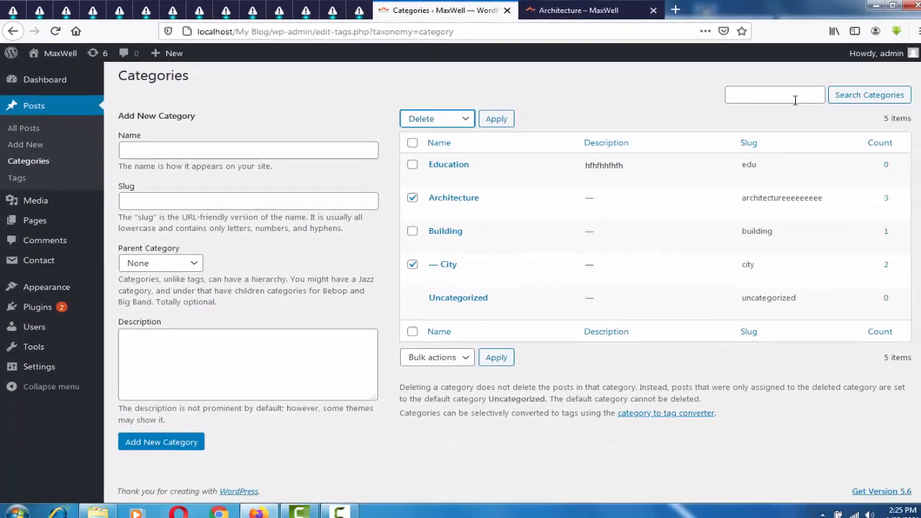
- Search the post categories for "education"
{"action": "left_click", "coordinate": [781, 97]}
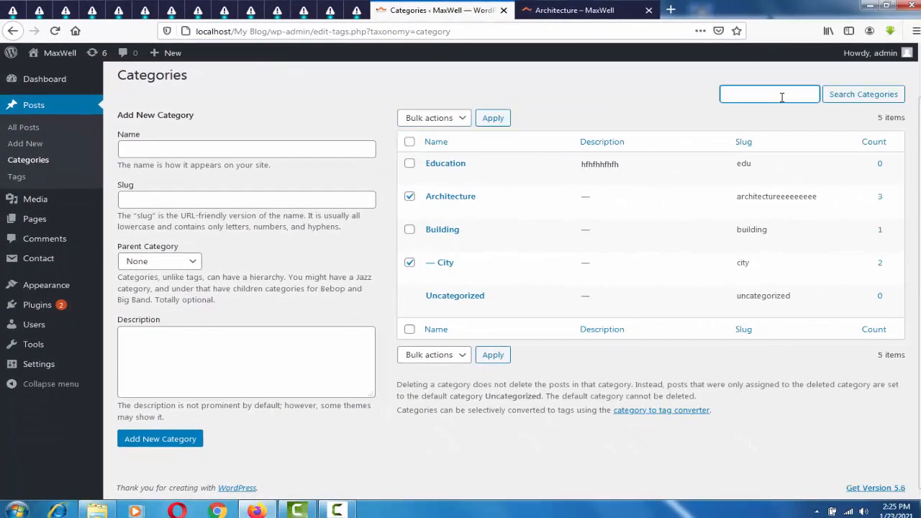
{"action": "type", "text": "education"}
{"action": "key", "text": "Return"}
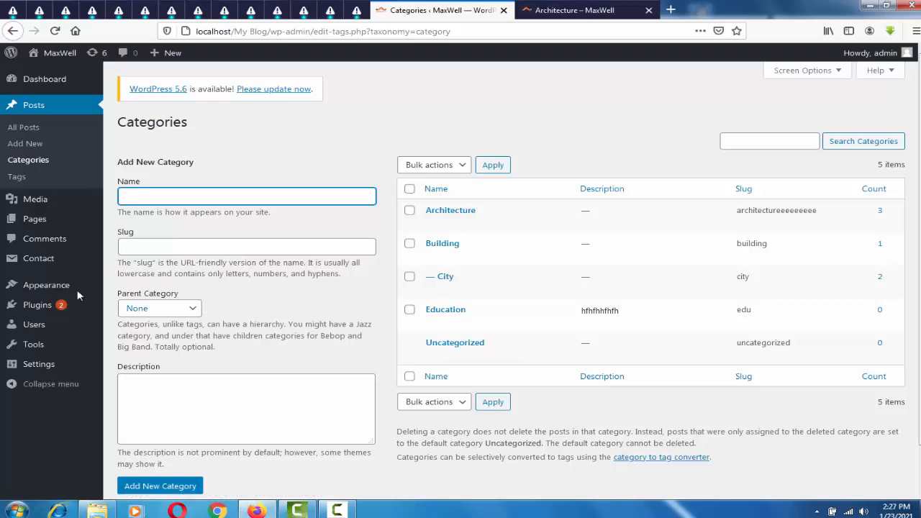
- Open the editor for the site's Navbar menu and show all categories available as menu items
{"action": "mouse_move", "coordinate": [57, 289]}
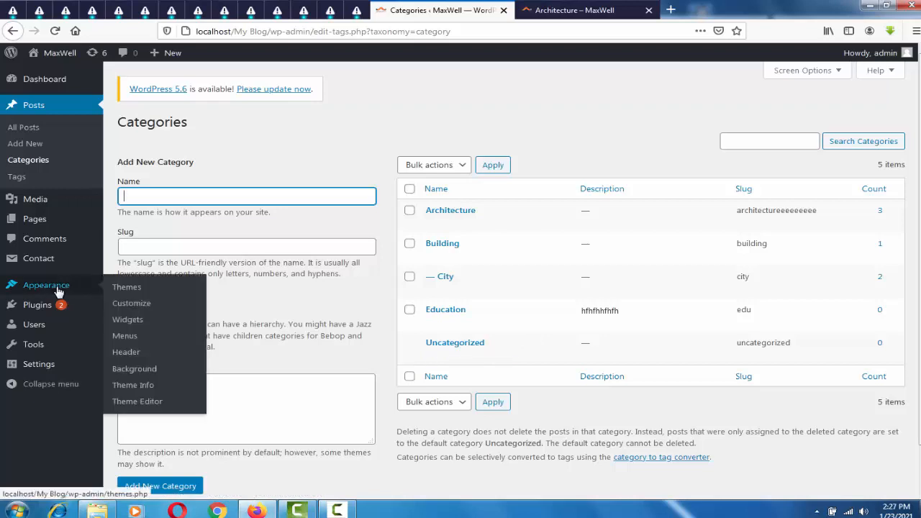
{"action": "left_click", "coordinate": [125, 336]}
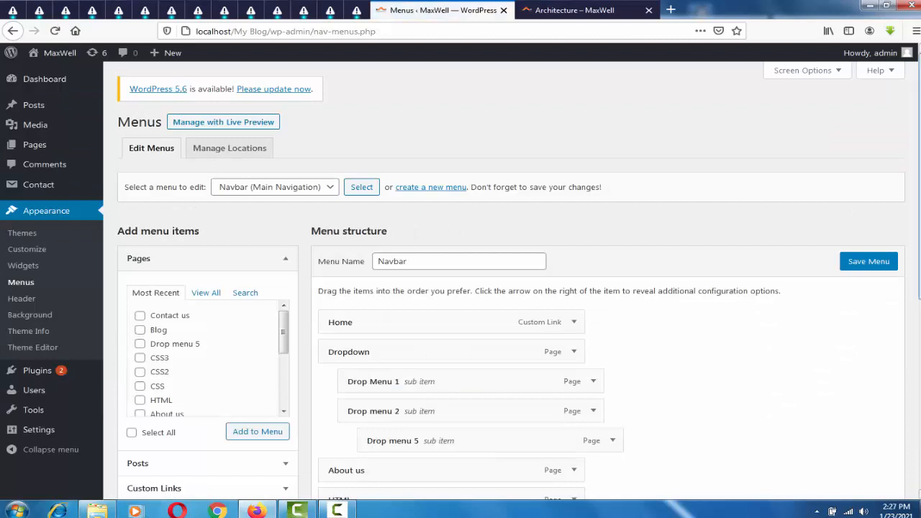
{"action": "scroll", "coordinate": [518, 277], "scroll_direction": "down", "scroll_amount": 3}
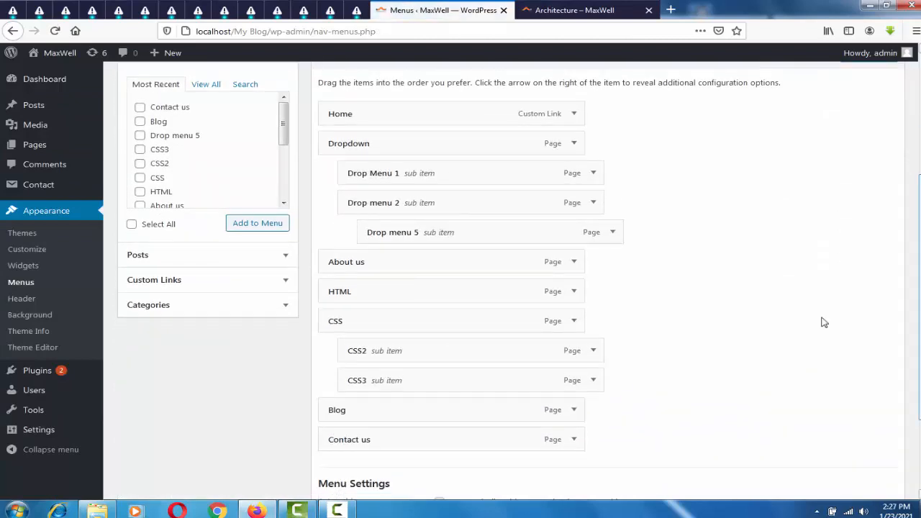
{"action": "left_click", "coordinate": [284, 310]}
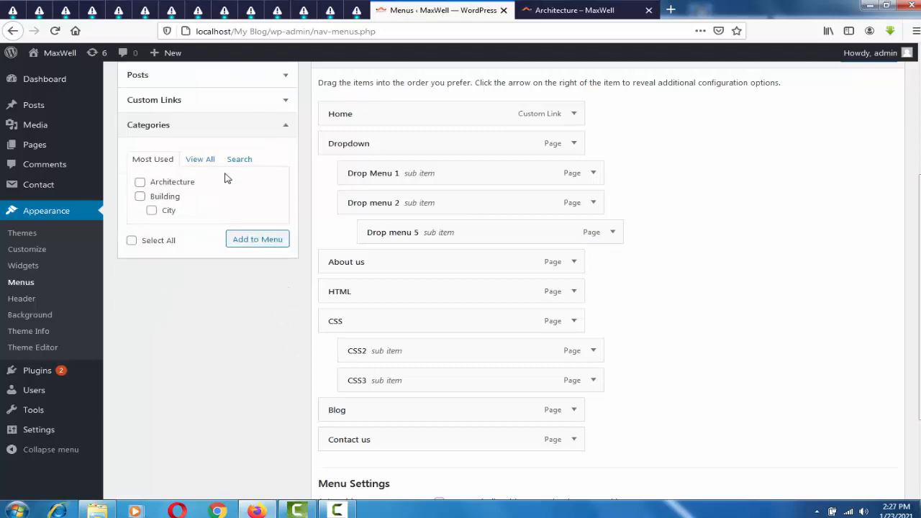
{"action": "left_click", "coordinate": [207, 161]}
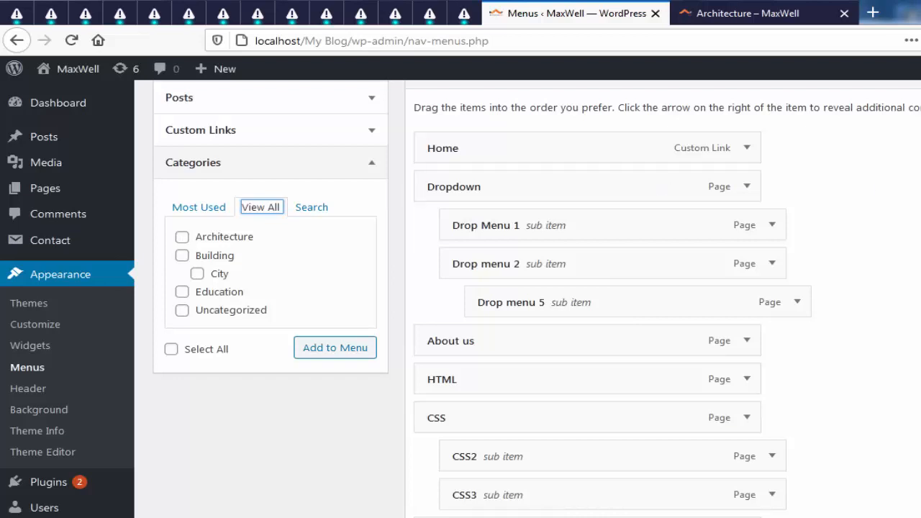
{"action": "scroll", "coordinate": [504, 287], "scroll_direction": "up", "scroll_amount": 4}
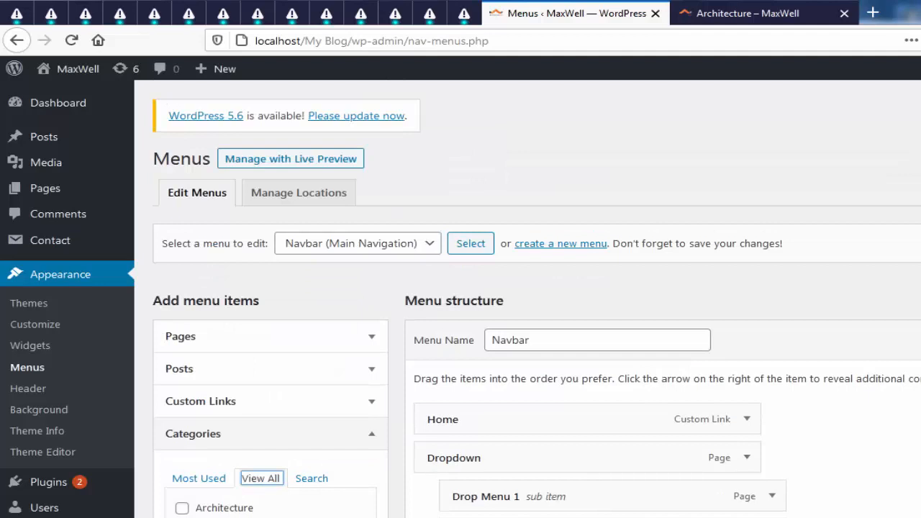